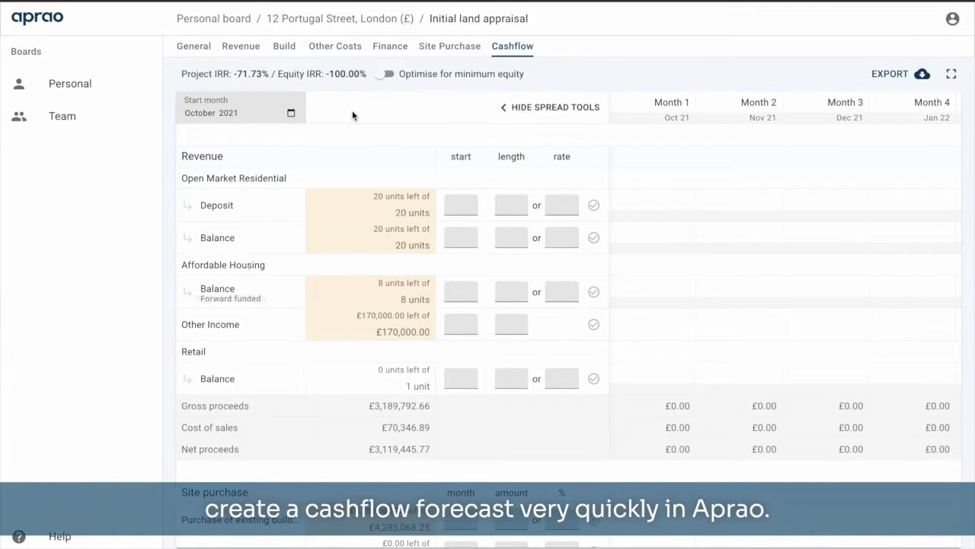
Step: Set the cashflow start month to October 2021
click(293, 113)
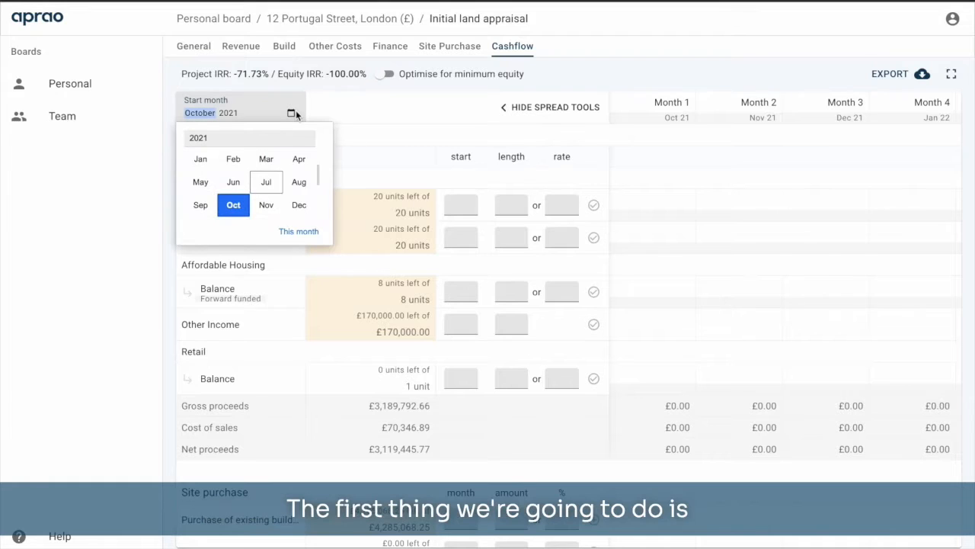
click(239, 209)
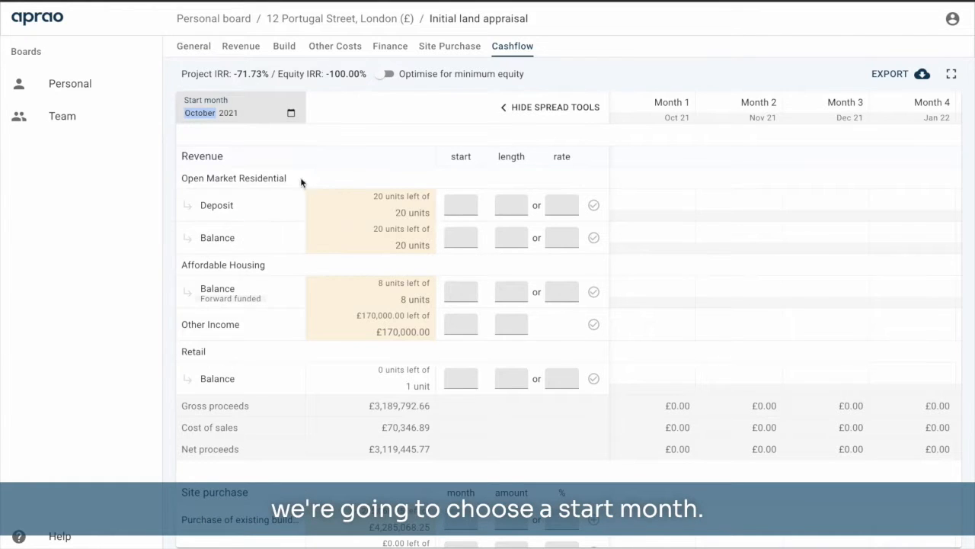
click(362, 118)
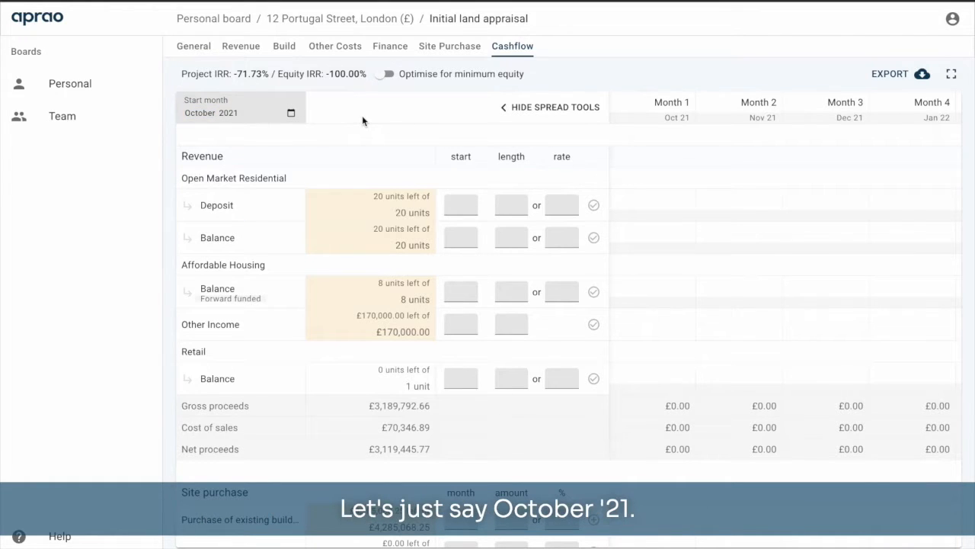
Step: Assign 10% of the existing building purchase to month 1 in the site purchase section
scroll(476, 414, down, 5)
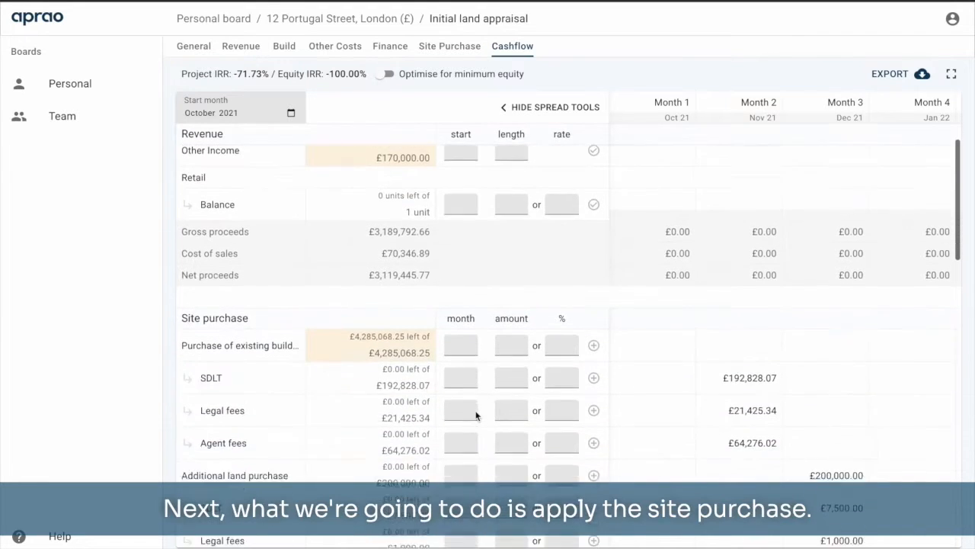
click(467, 231)
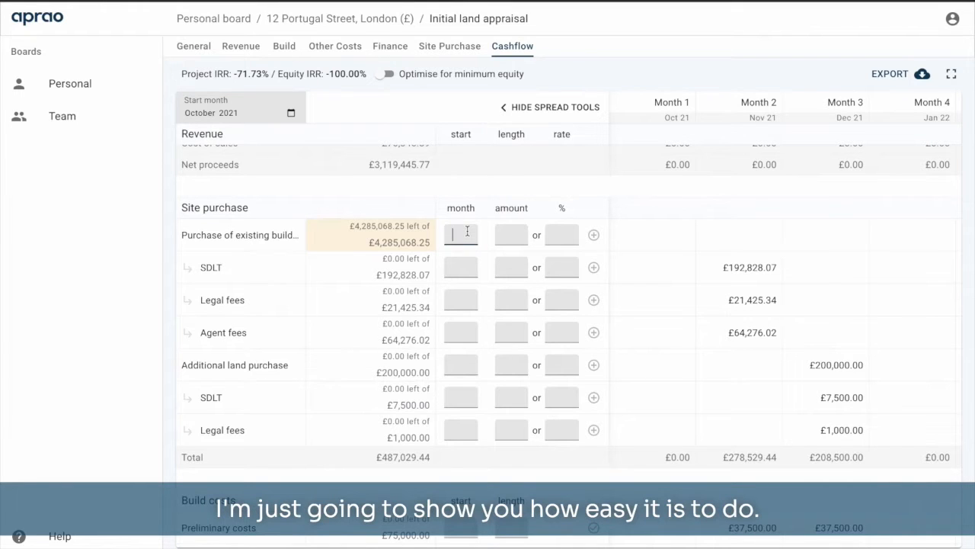
text(1)
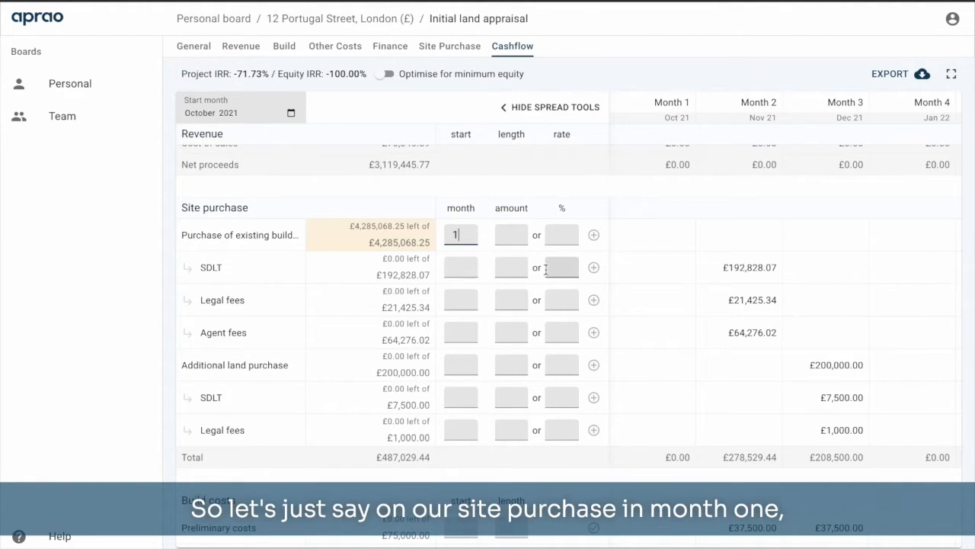
click(567, 236)
text(10)
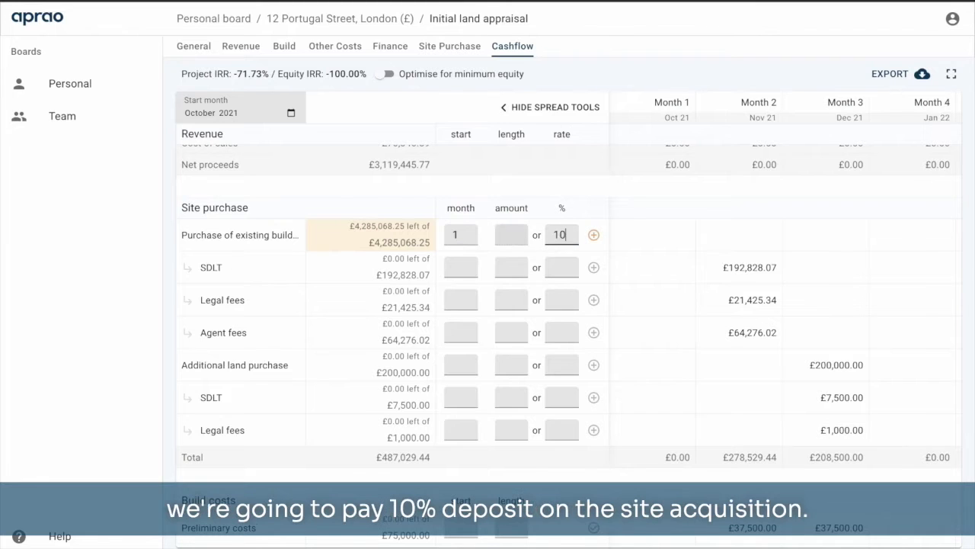
key(Return)
Step: Assign the remaining 90% of the existing building purchase to month 2
click(457, 233)
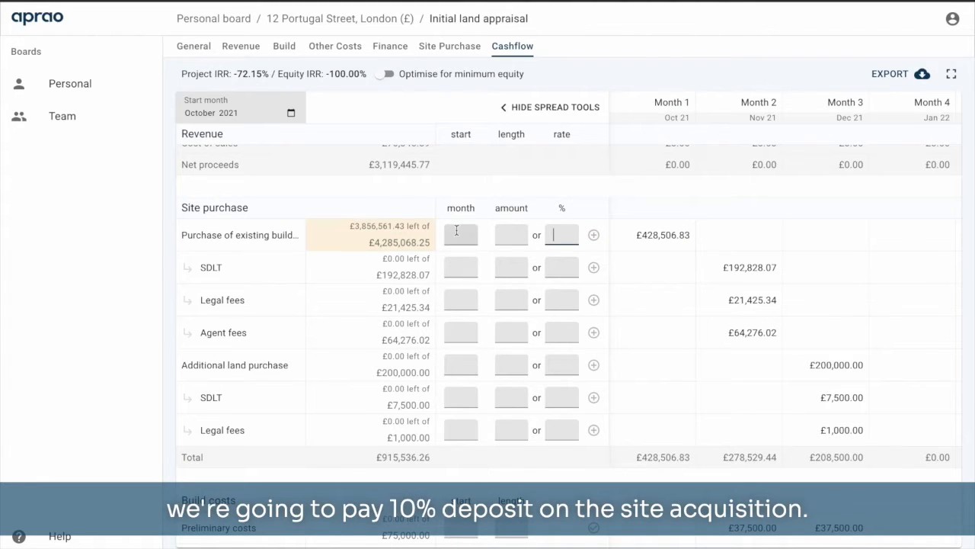
text(2)
click(570, 237)
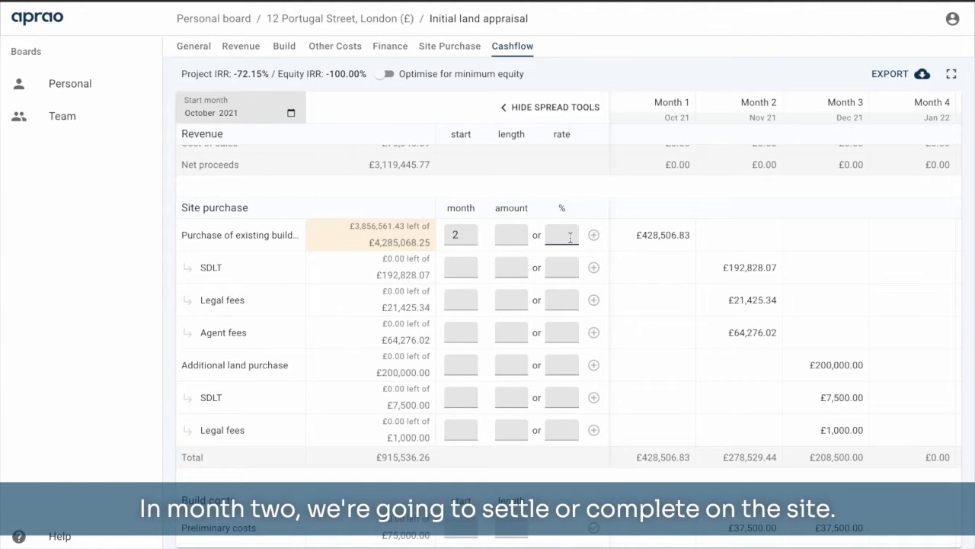
text(90)
key(Return)
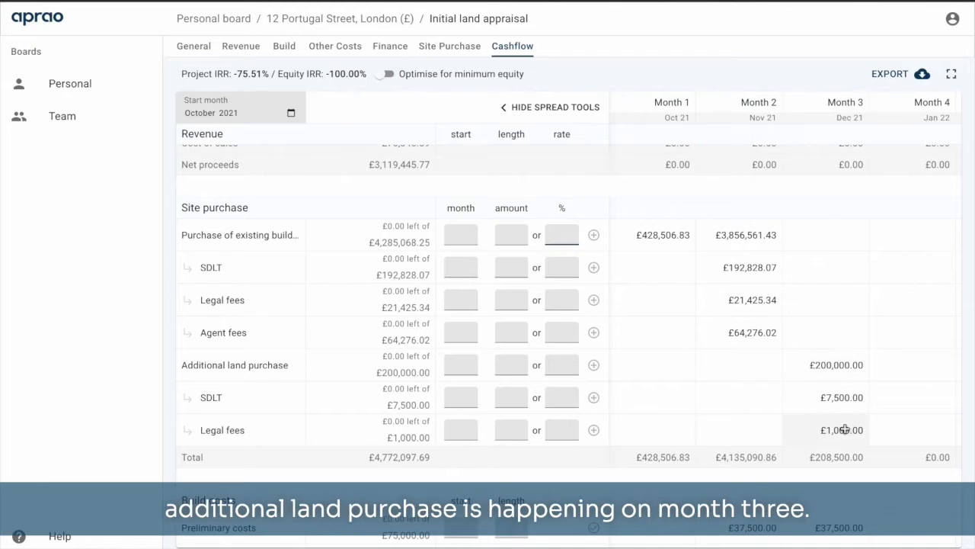
Step: Clear the additional land purchase from month 3 and assign its £200,000 to month 2
click(699, 376)
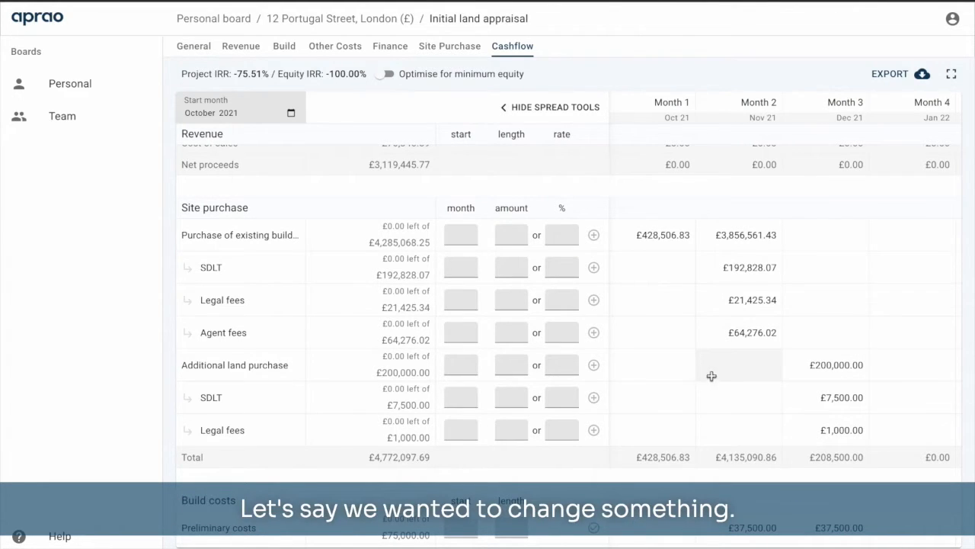
click(822, 364)
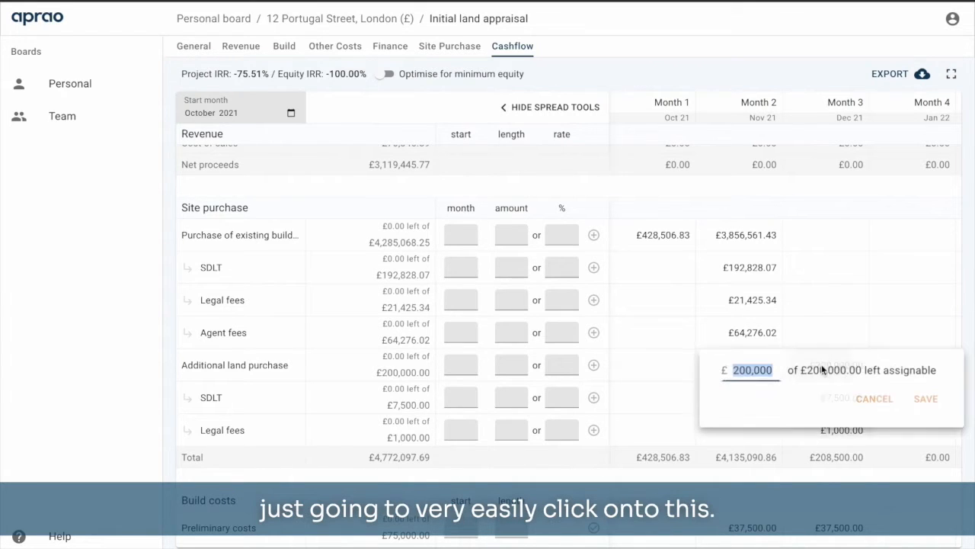
key(BackSpace)
key(Return)
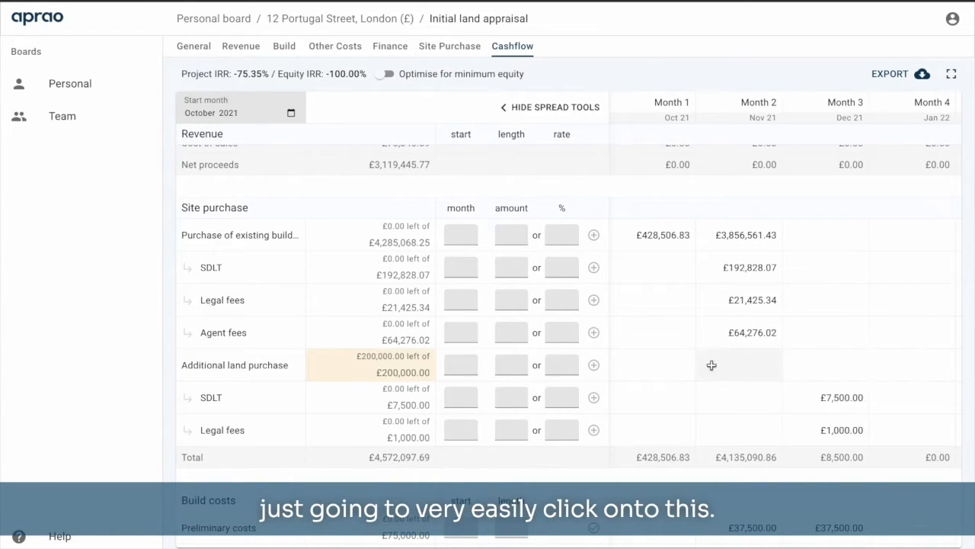
click(765, 364)
text(20000)
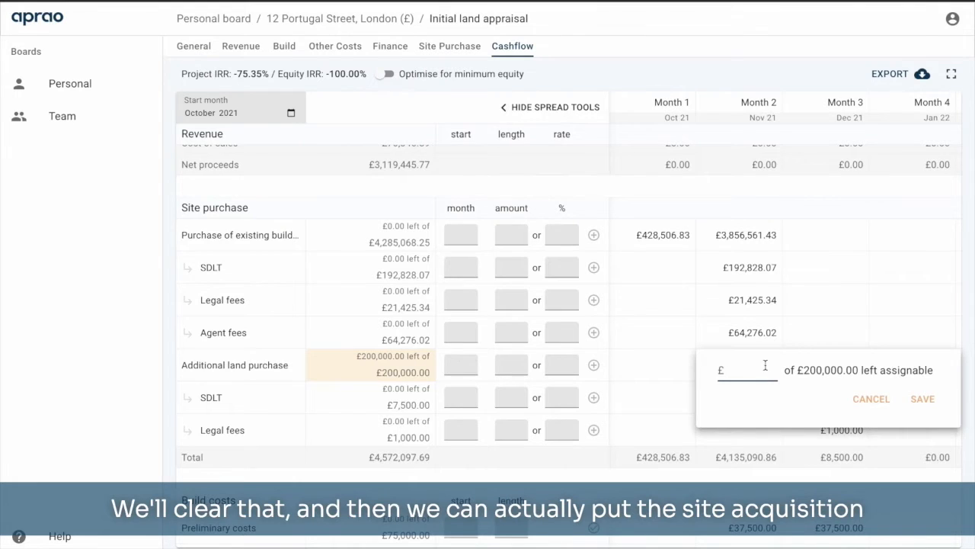
key(Return)
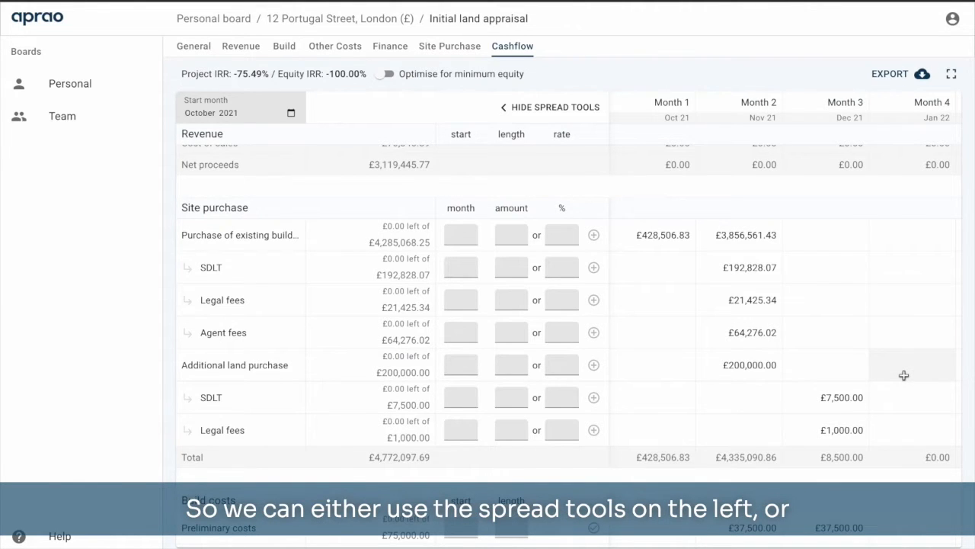
Step: Spread the Affordable Housing Build cost from month 5 over 12 months using an S-Curve
scroll(904, 375, down, 5)
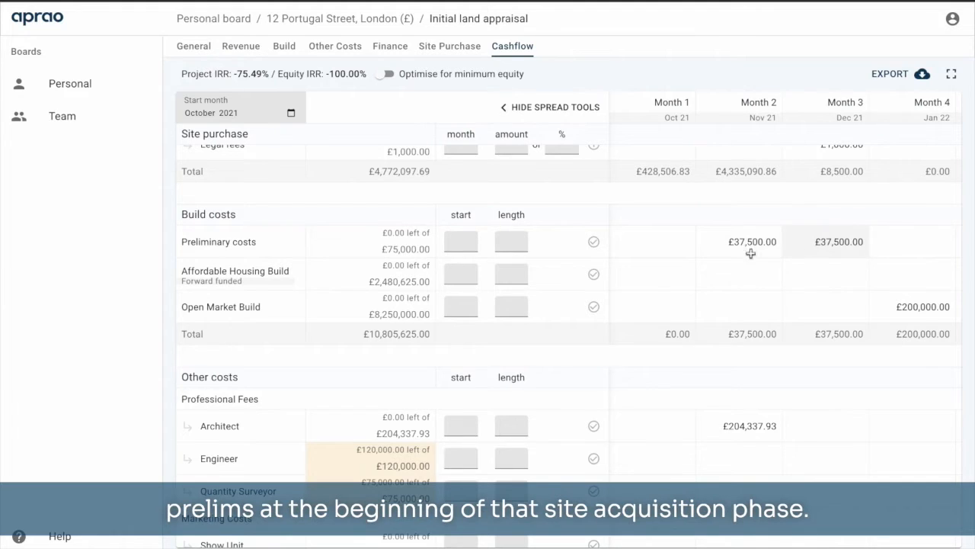
scroll(835, 317, right, 1)
scroll(834, 316, right, 3)
scroll(734, 313, left, 1)
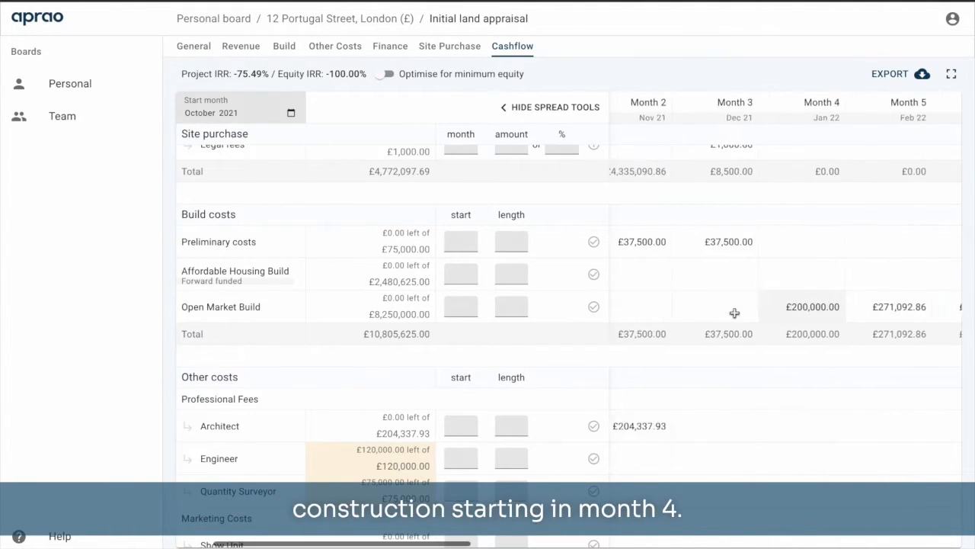
scroll(735, 312, left, 1)
click(466, 276)
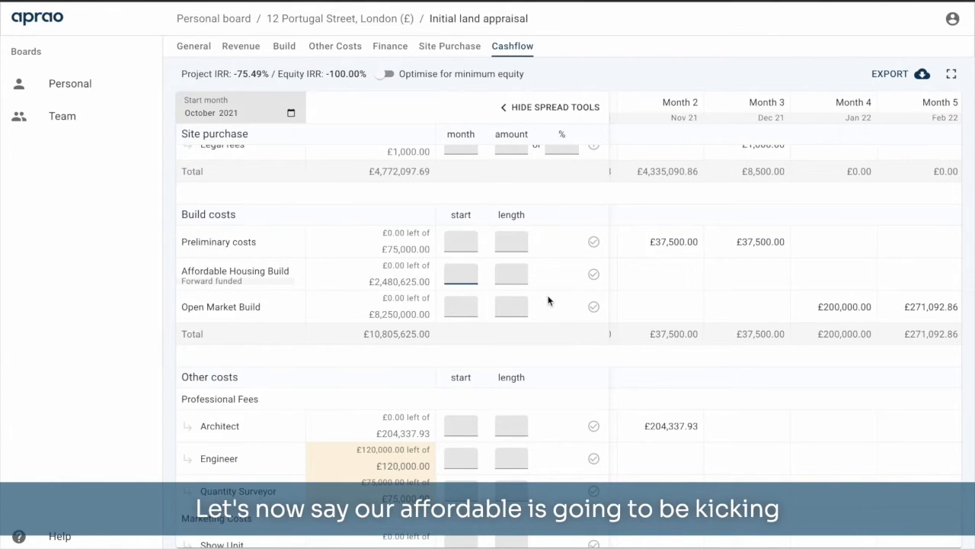
text(5)
key(Tab)
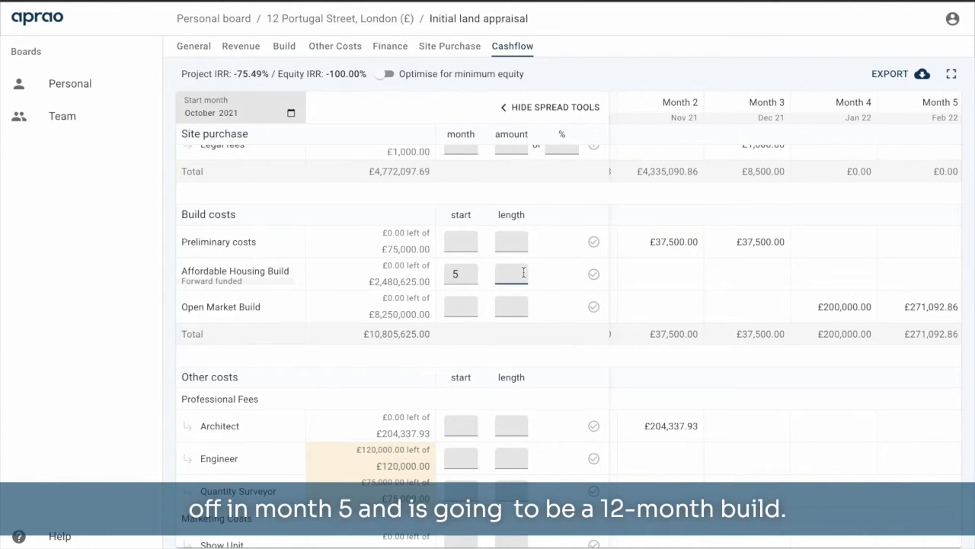
click(602, 274)
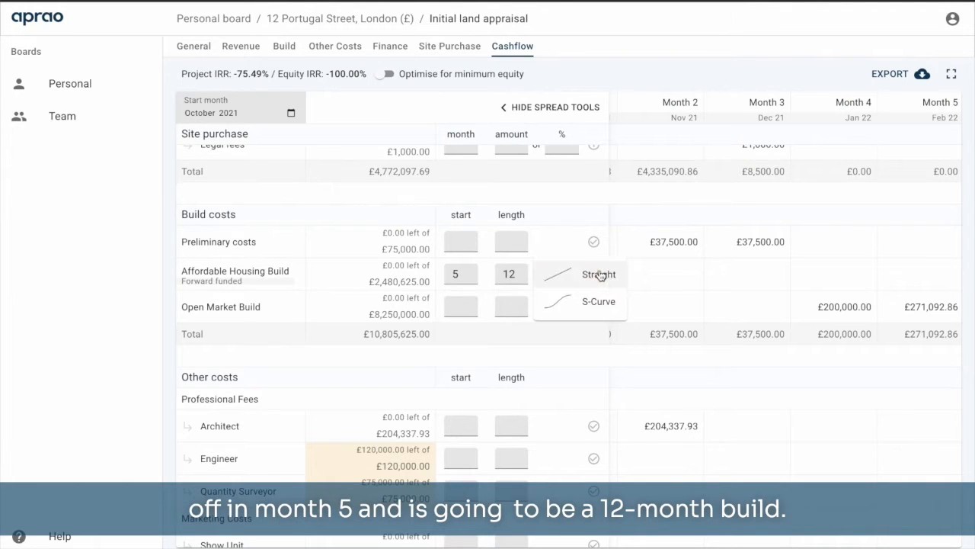
click(606, 301)
scroll(842, 266, right, 10)
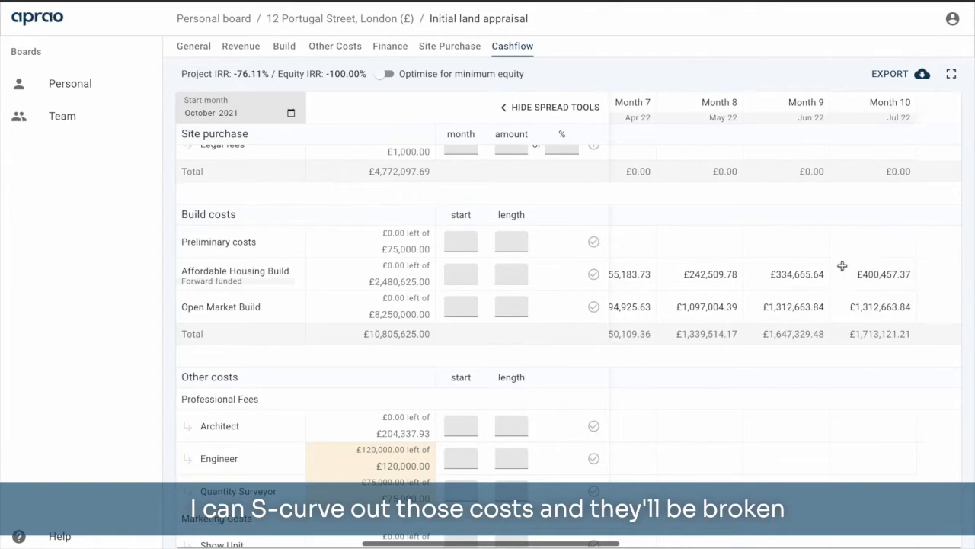
scroll(842, 266, left, 4)
scroll(841, 266, left, 2)
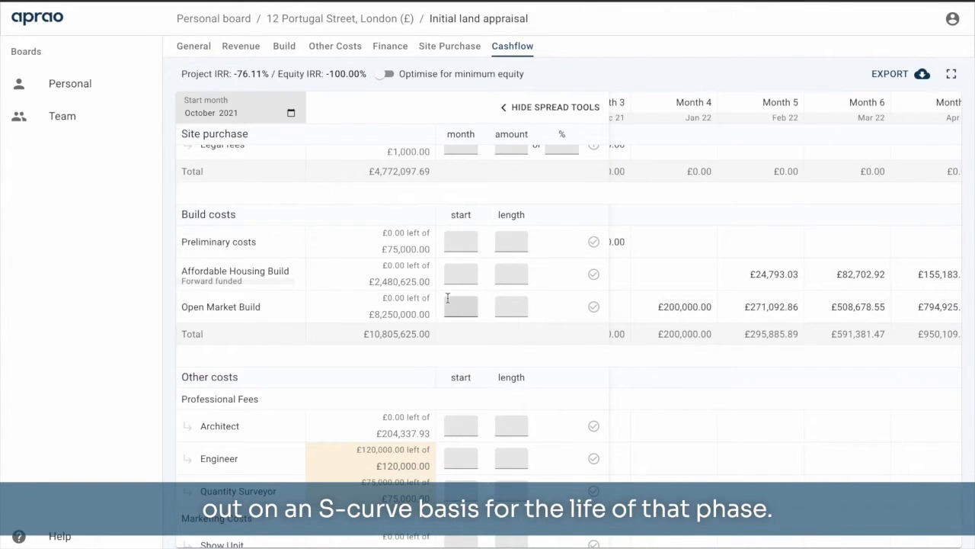
Step: Assign the whole Engineer fee to month 1 with a length of 1 month
scroll(447, 298, down, 1)
scroll(447, 298, down, 3)
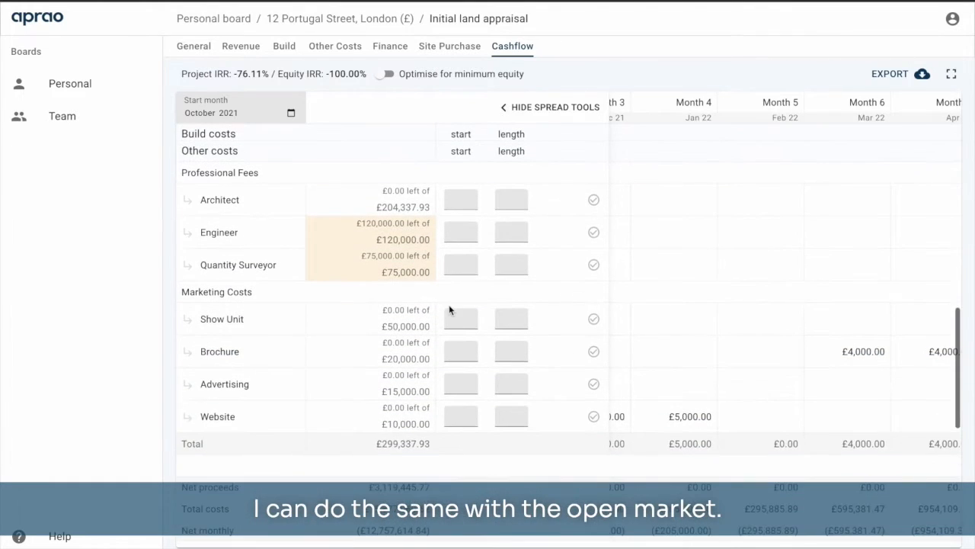
scroll(671, 266, left, 2)
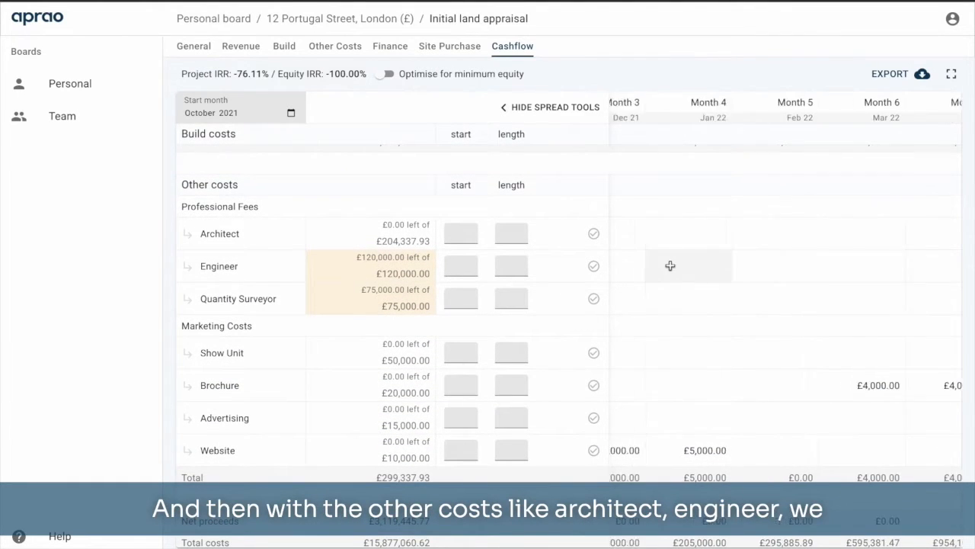
text(1)
click(496, 268)
text(1)
click(590, 269)
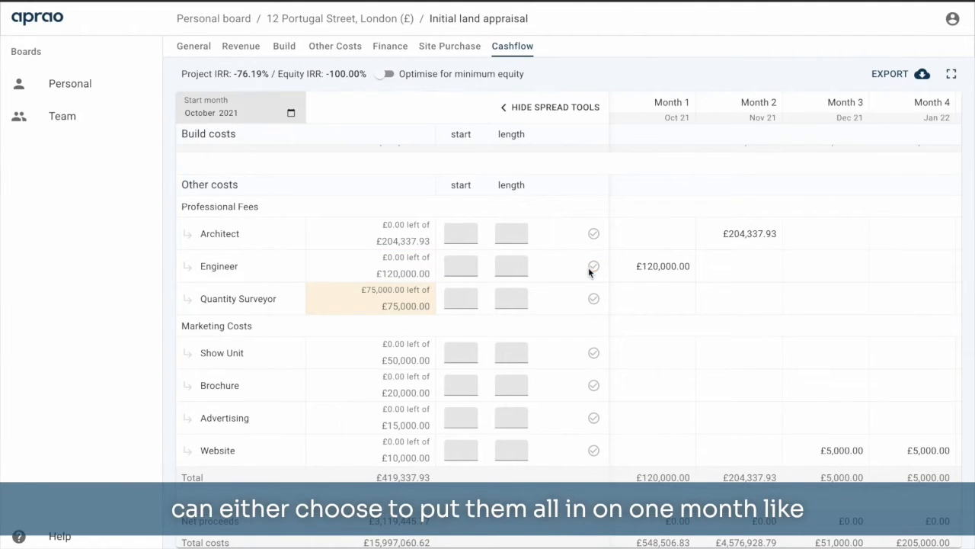
Step: Spread the Engineer fee over 6 months starting in month 1
click(466, 266)
text(1)
click(519, 262)
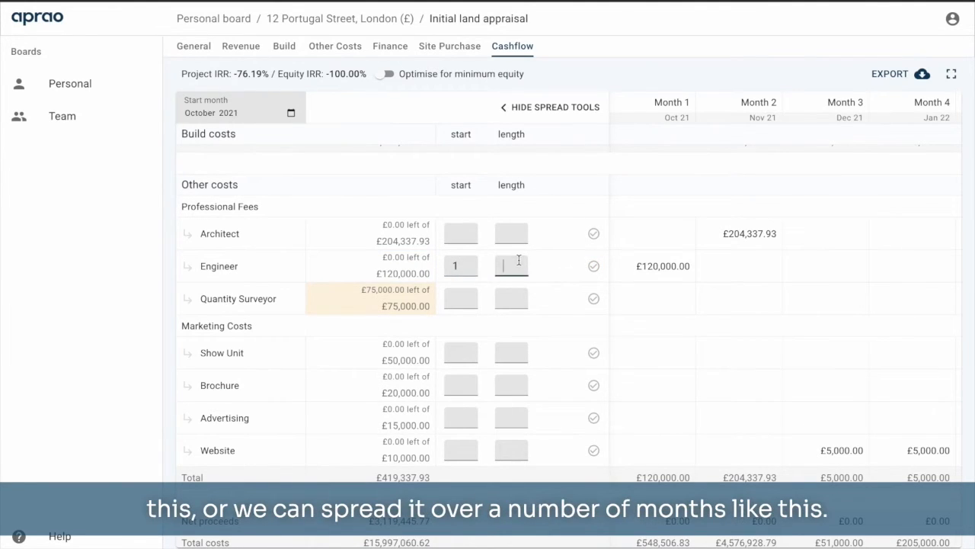
text(6)
click(595, 267)
Step: Spread the Engineer fee over 18 months starting in month 1
click(461, 266)
text(1)
click(506, 264)
text(18)
click(594, 266)
Step: Spread the Quantity Surveyor fee over 18 months starting in month 1
click(455, 300)
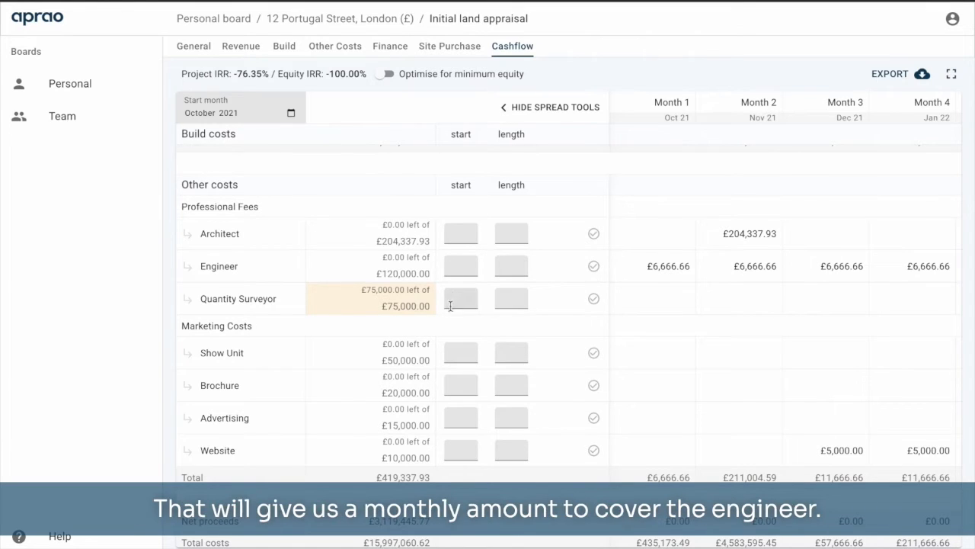
text(1)
click(515, 297)
text(18)
click(593, 298)
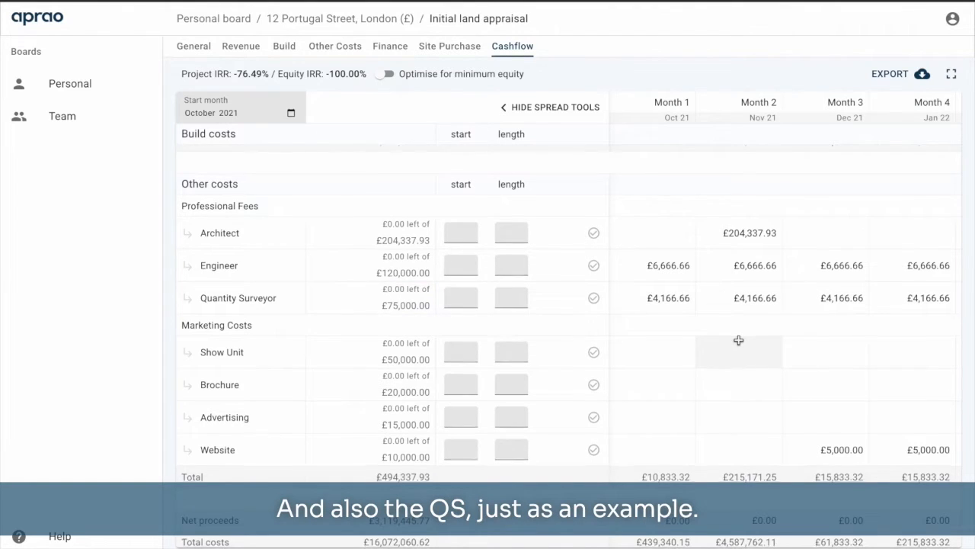
Step: Review the monthly marketing costs and check in which month the build costs finish
scroll(754, 358, down, 1)
scroll(849, 402, right, 6)
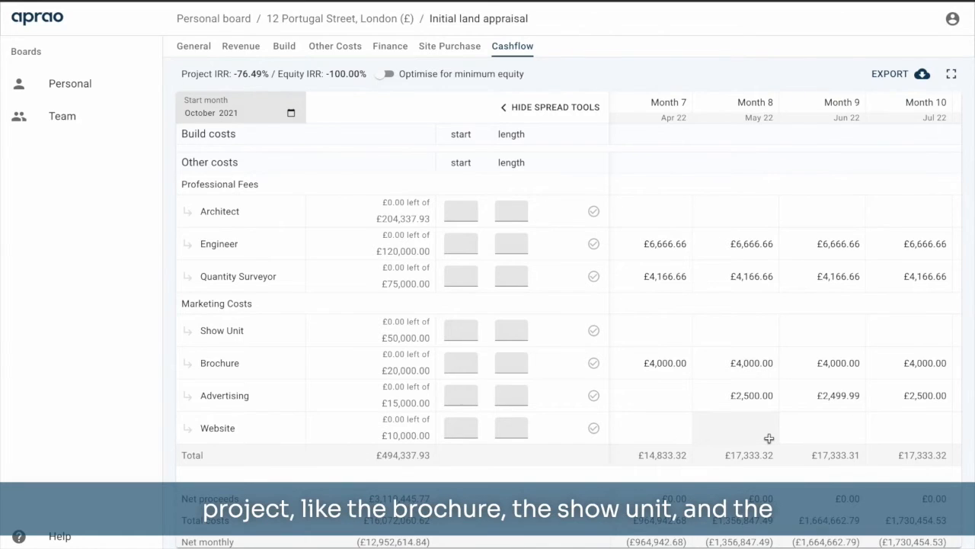
scroll(769, 438, down, 6)
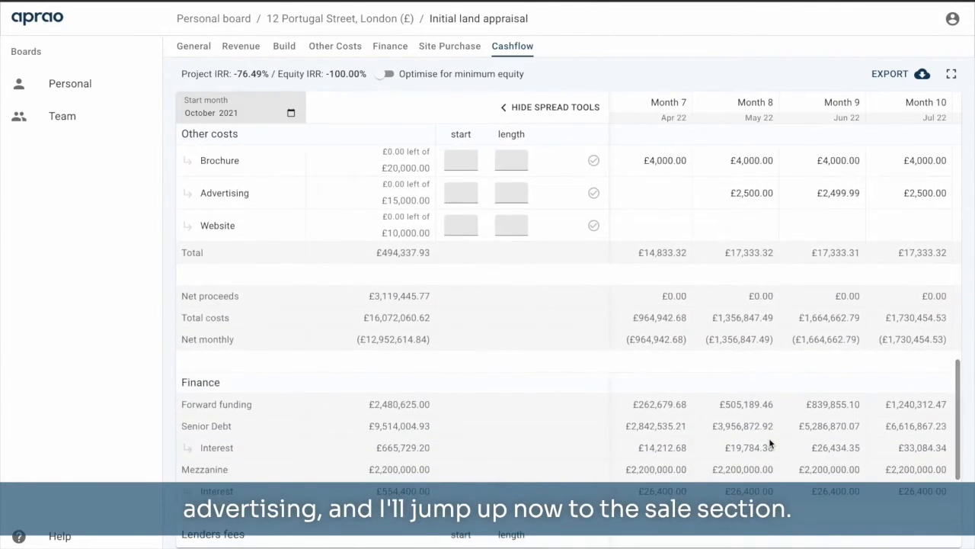
scroll(769, 438, up, 10)
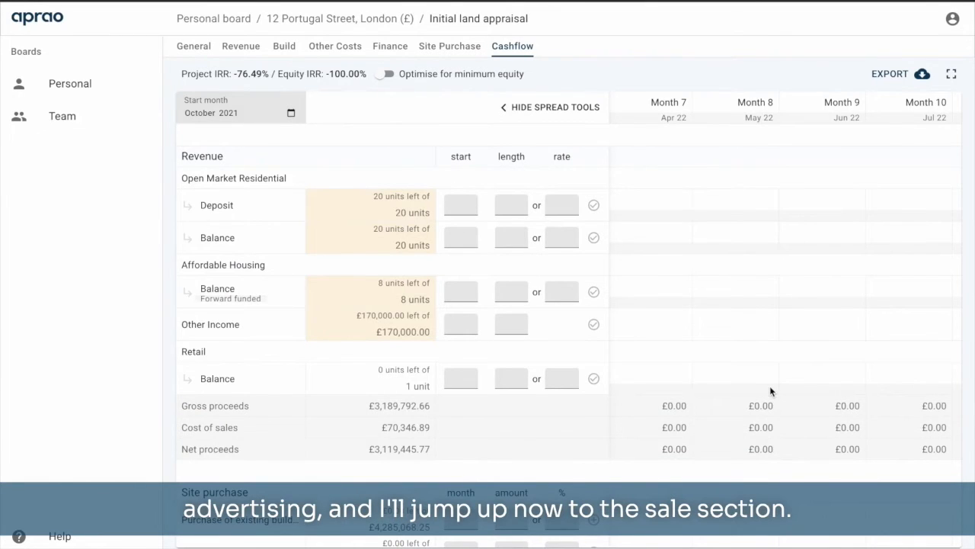
scroll(770, 385, down, 10)
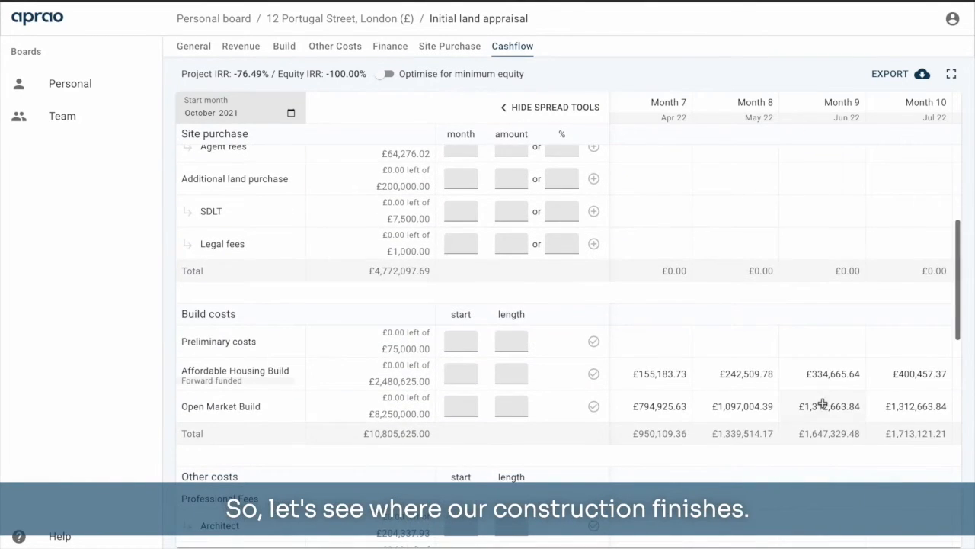
scroll(819, 404, right, 2)
scroll(822, 404, right, 9)
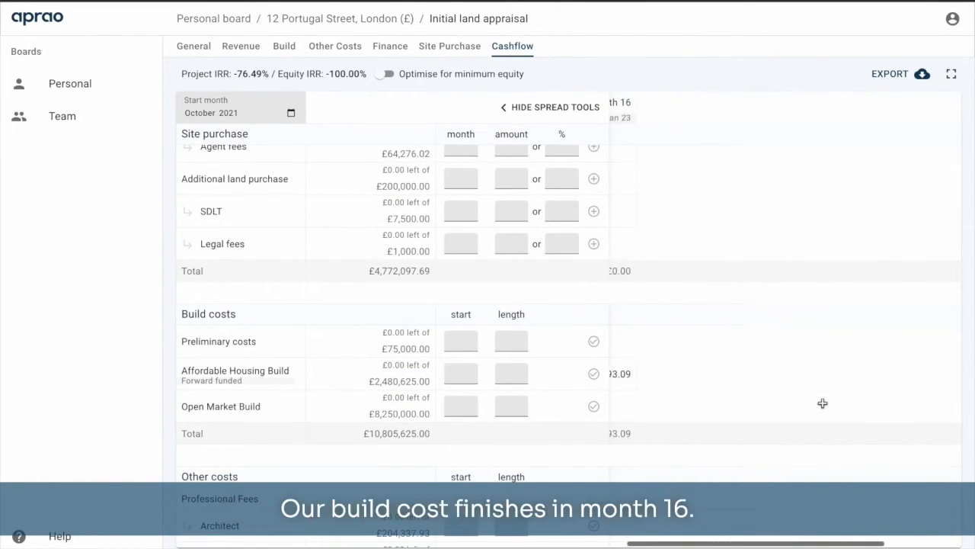
scroll(823, 404, left, 2)
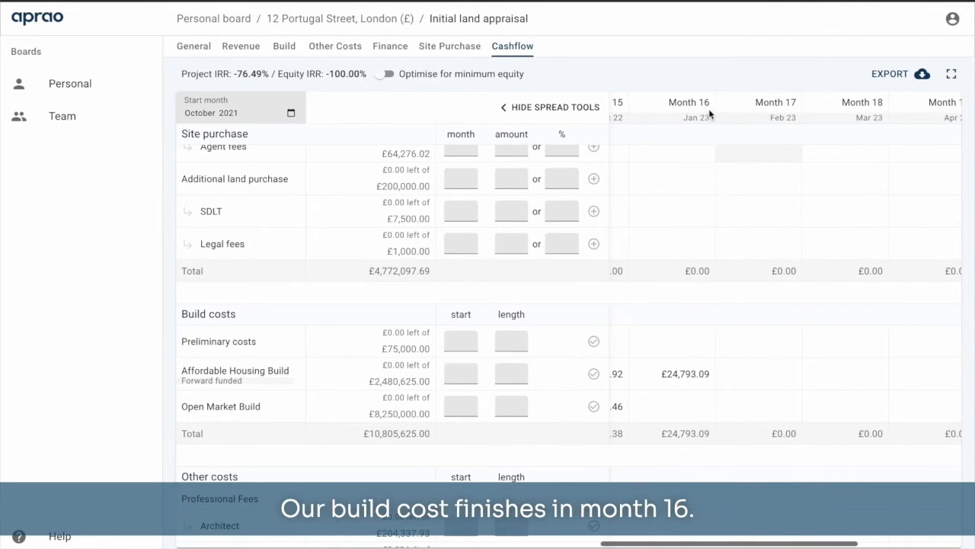
Step: Spread the Open Market Residential deposits from month 14 at a rate of 4 units per month
scroll(698, 229, up, 1)
scroll(698, 229, up, 5)
click(460, 204)
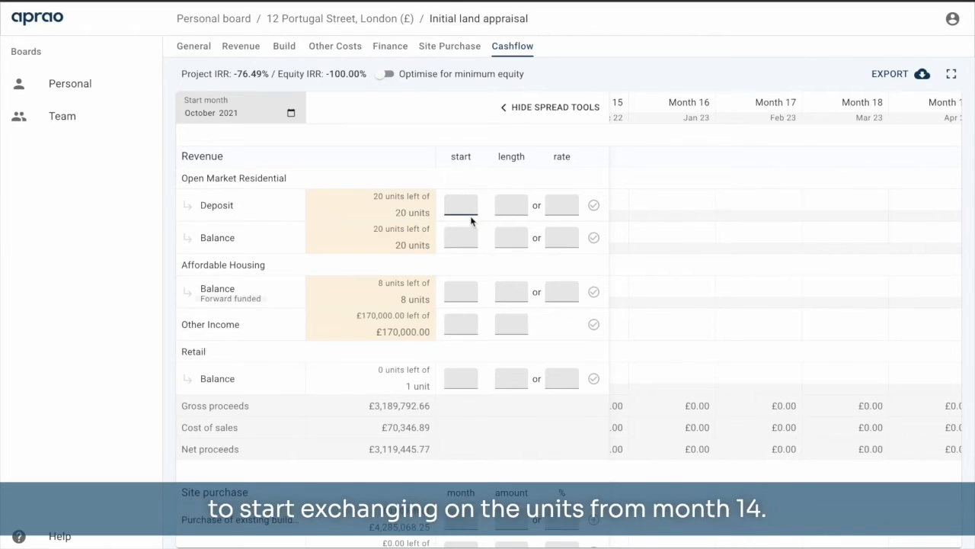
text(14)
click(566, 207)
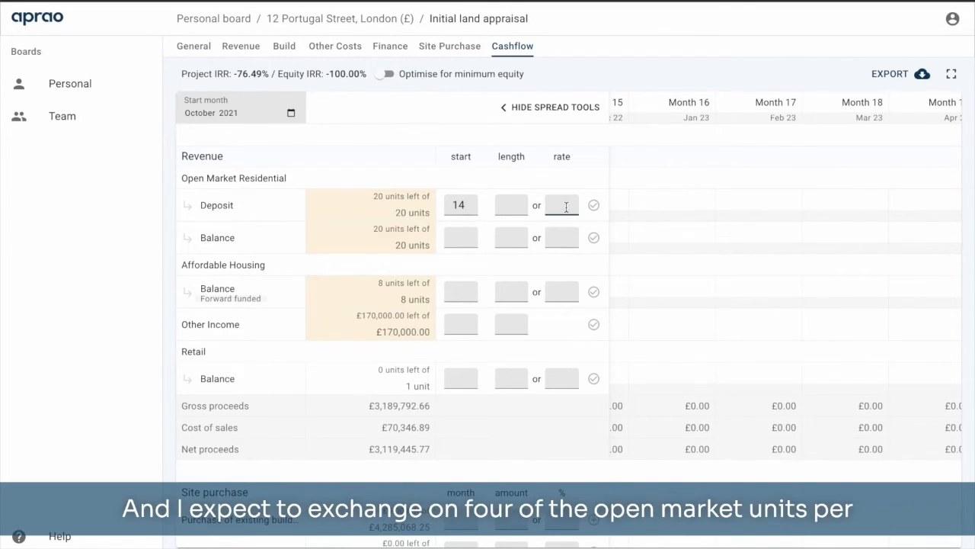
text(4)
click(593, 206)
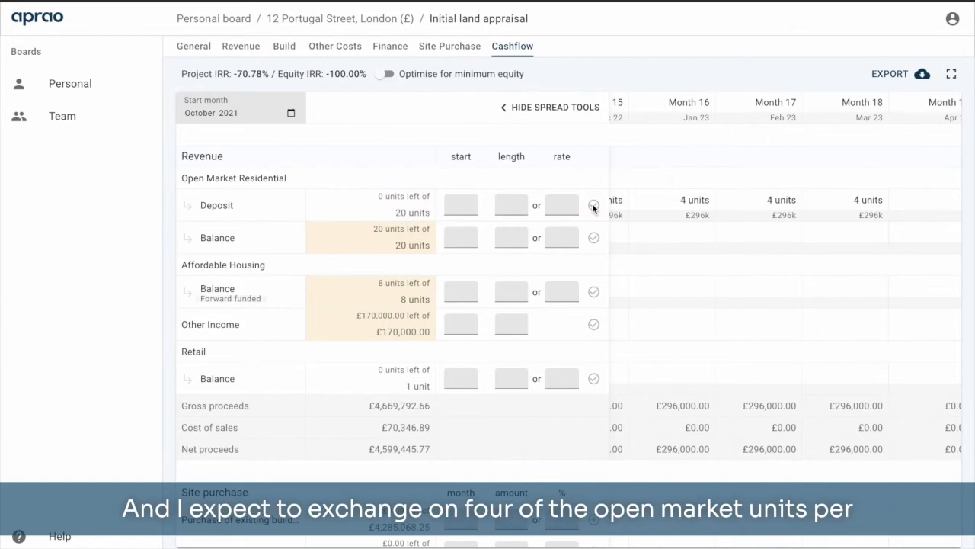
Step: Spread the Open Market Residential balance payments from month 16 at a rate of 4 units per month
scroll(714, 289, left, 3)
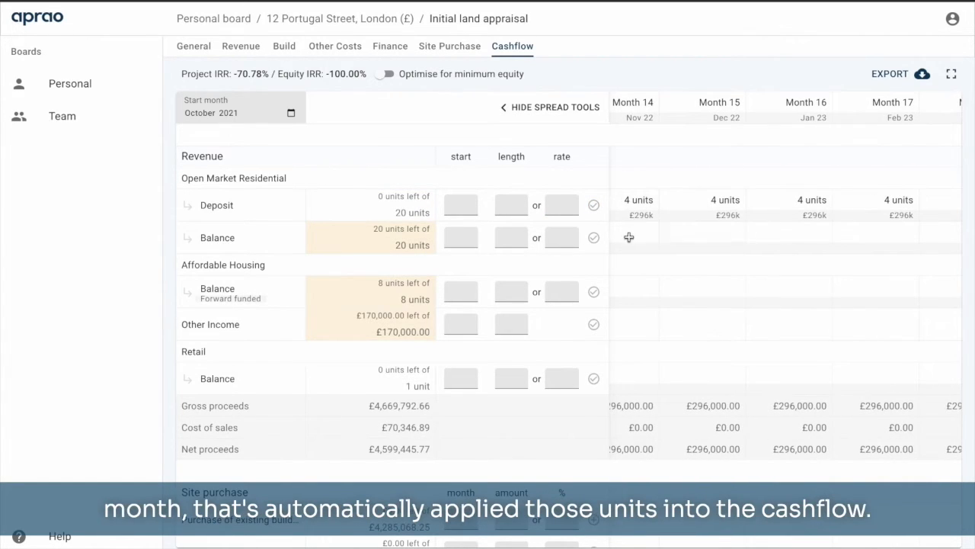
click(450, 237)
text(16)
click(555, 239)
text(4)
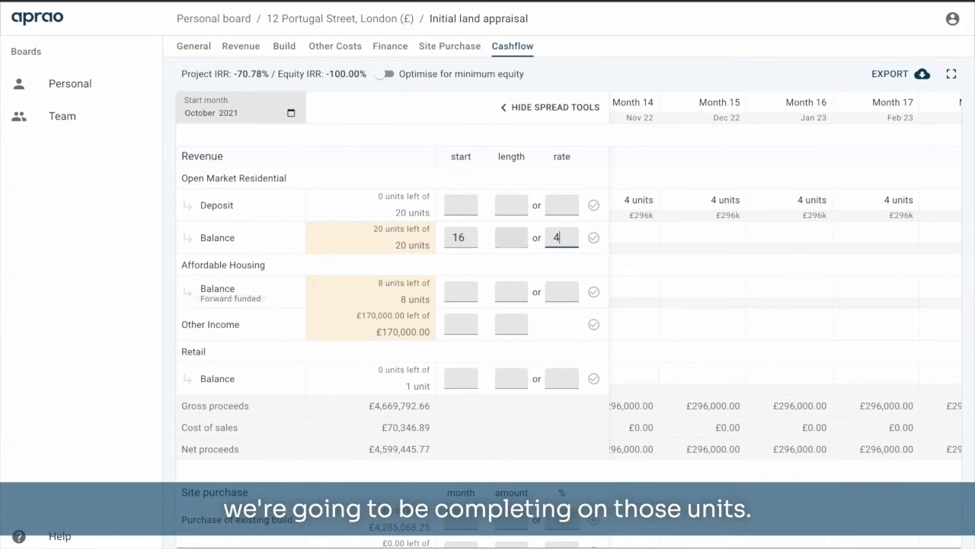
click(595, 239)
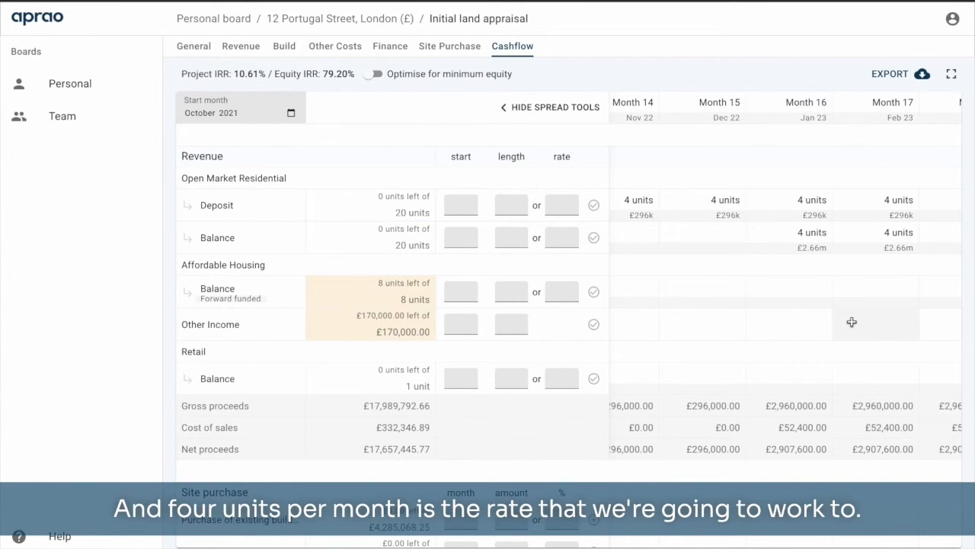
Step: Schedule the forward-funded Affordable Housing balance in month 18 with a length of 1 month
scroll(852, 323, right, 2)
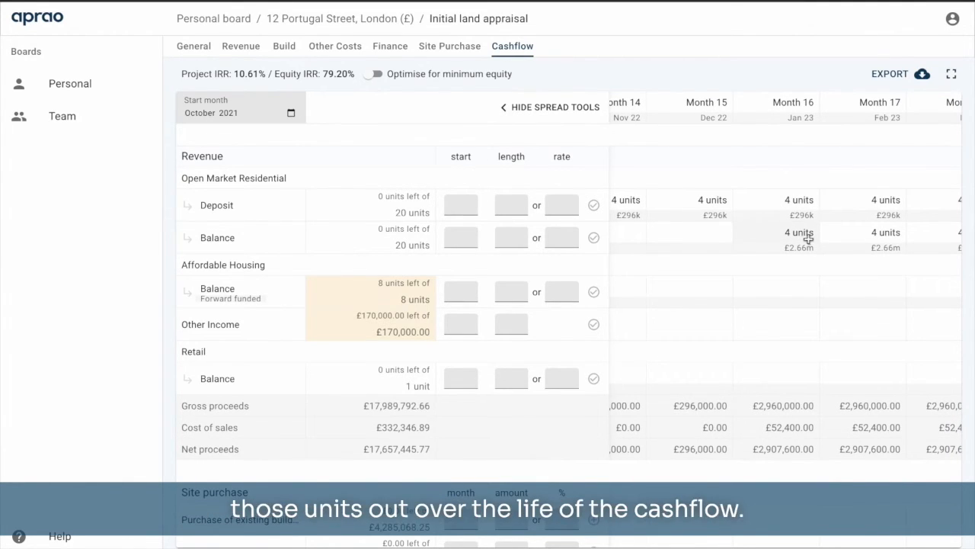
click(467, 288)
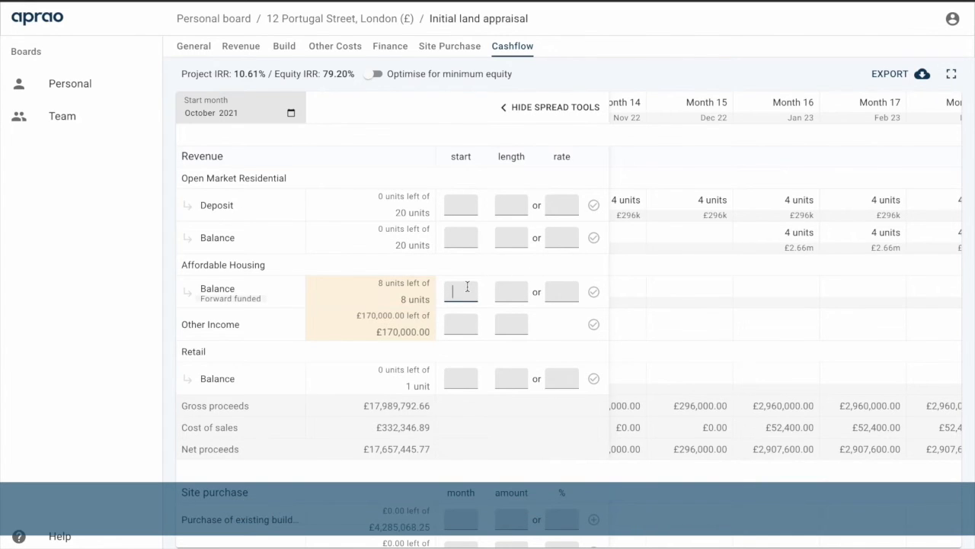
text(18)
click(512, 291)
text(1)
click(595, 292)
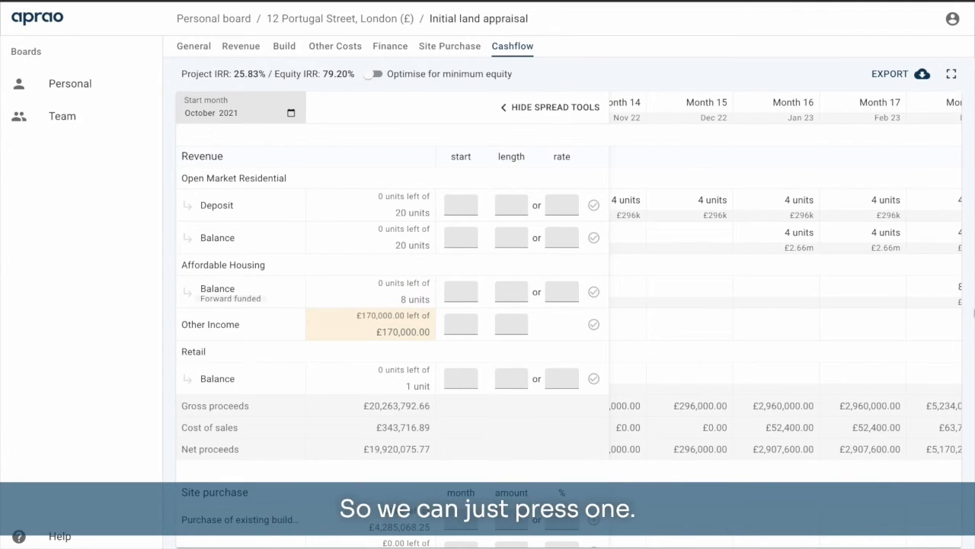
Step: Schedule the Other Income in month 22 with a length of 1 month, and hide the spread tools
scroll(927, 325, right, 3)
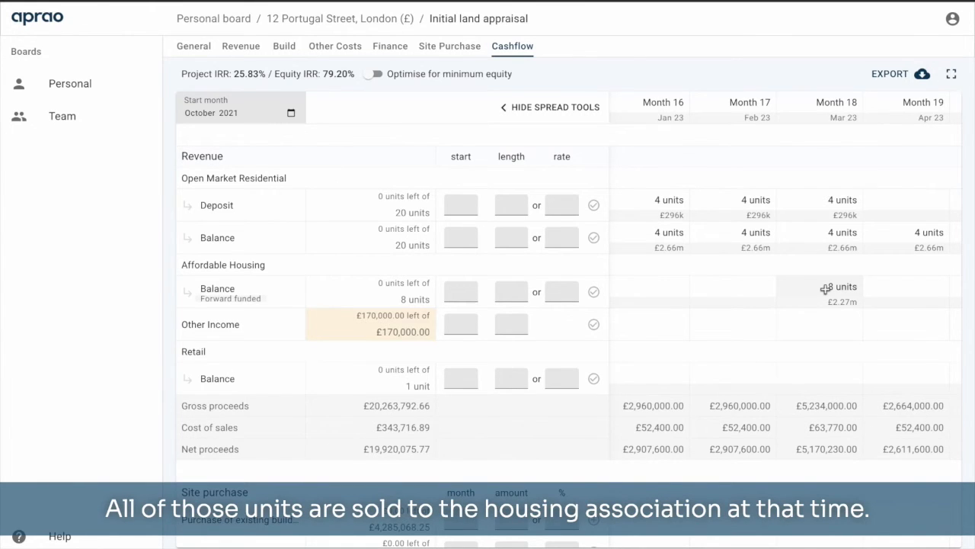
click(457, 324)
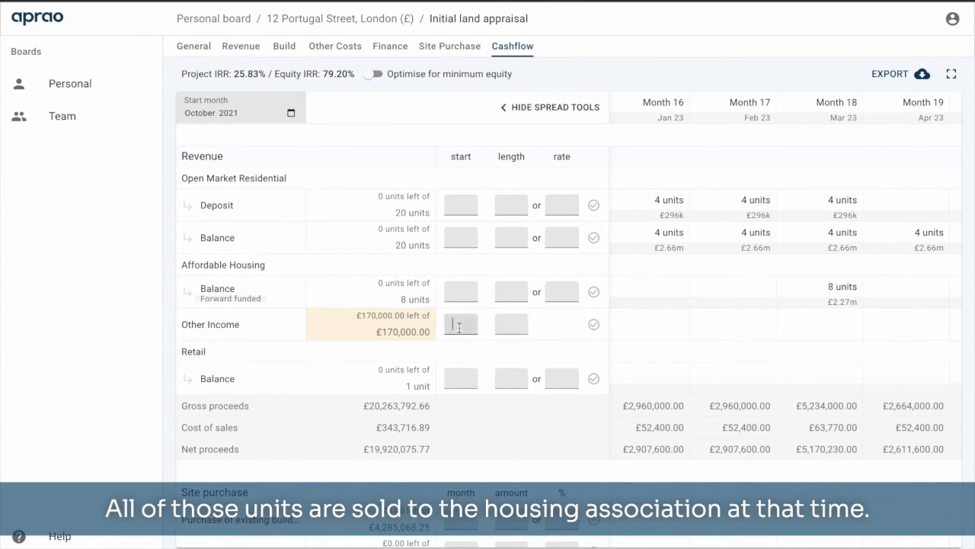
scroll(835, 345, right, 4)
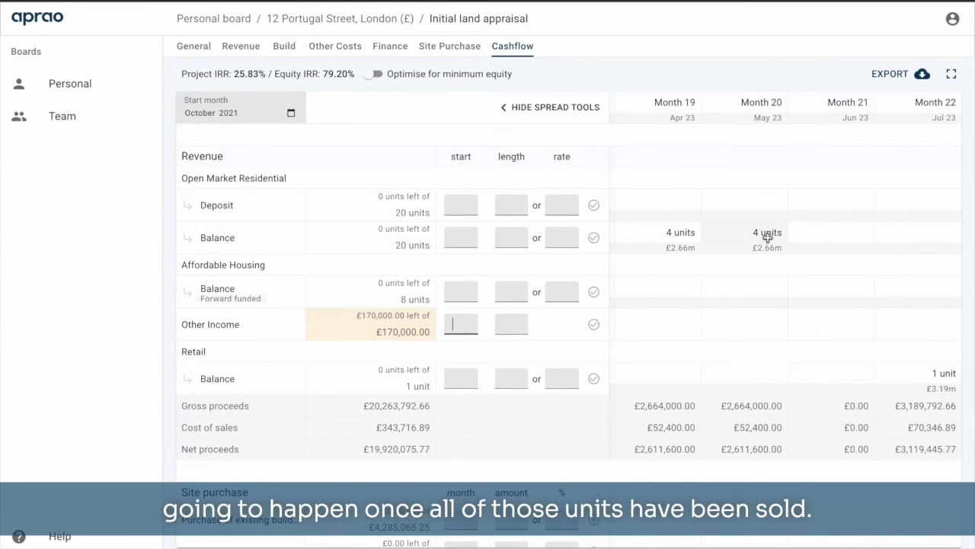
text(22)
click(516, 322)
text(1)
click(594, 324)
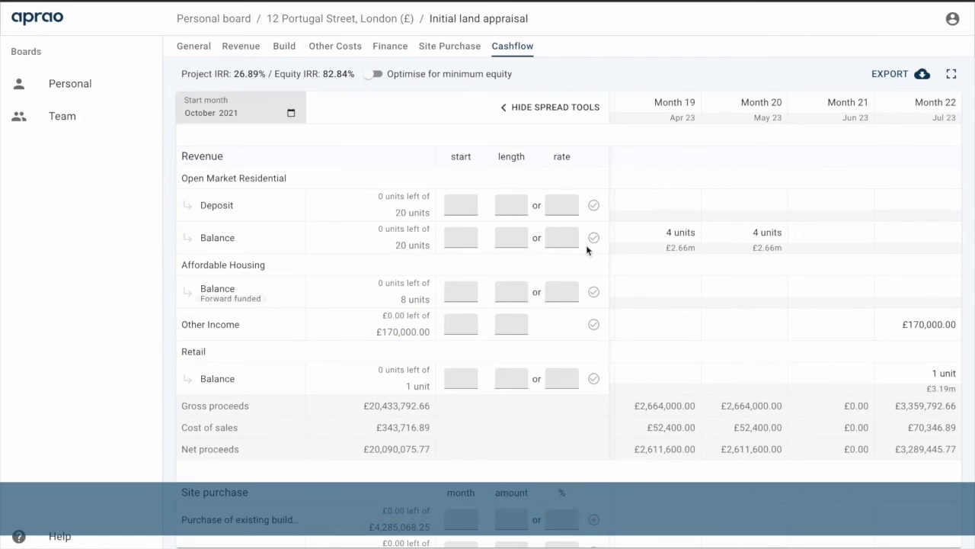
click(567, 114)
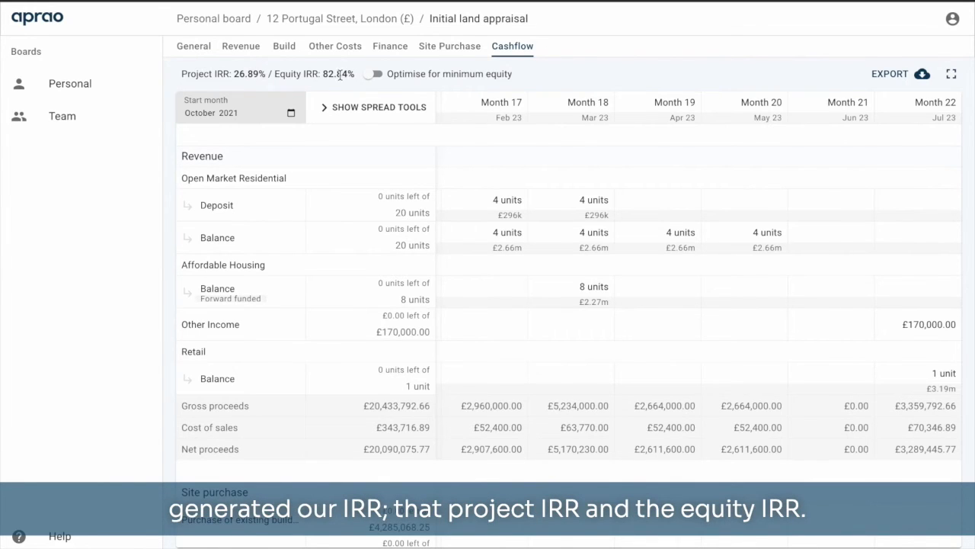
Step: Examine the cashflow's finance section for the monthly forward funding, senior debt, mezzanine, interest and lenders fees across the project months
scroll(602, 290, down, 15)
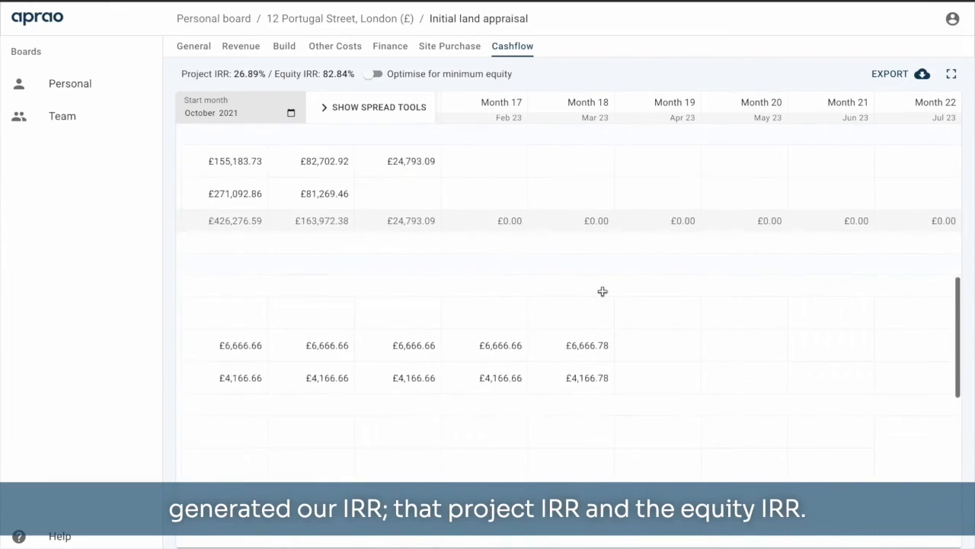
scroll(605, 295, down, 1)
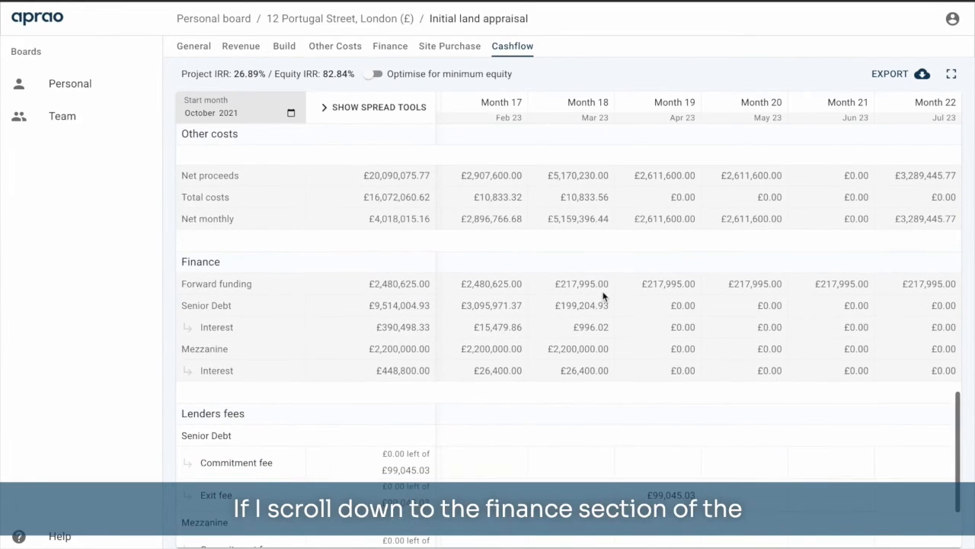
scroll(526, 299, left, 10)
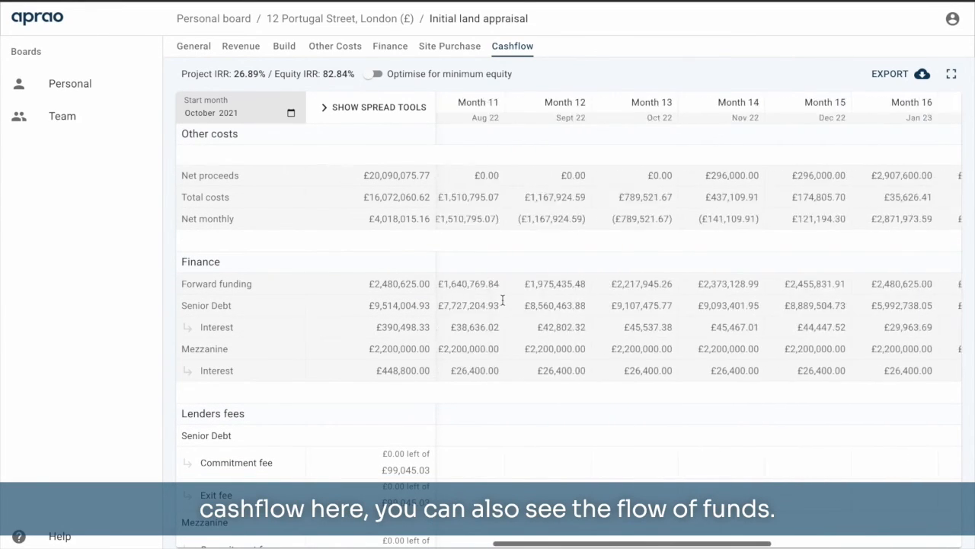
scroll(502, 299, left, 6)
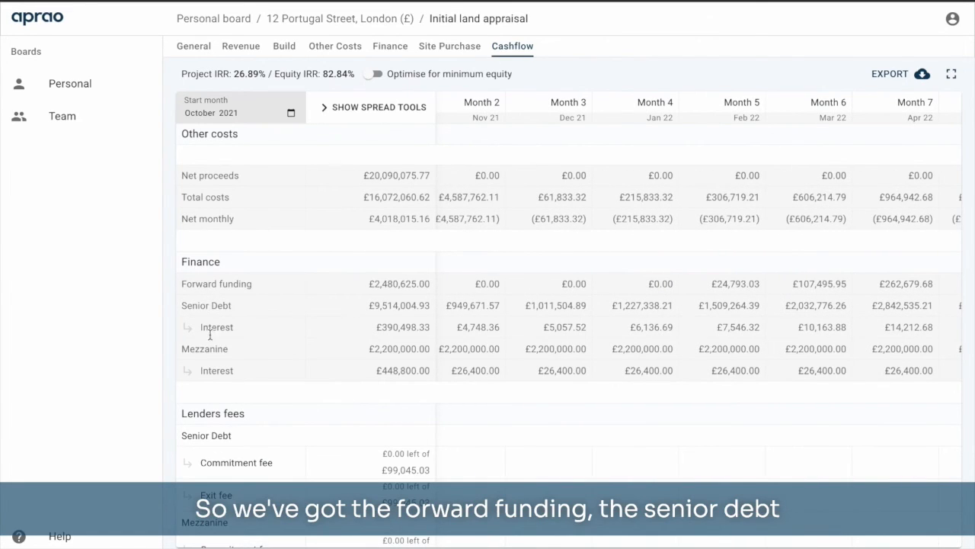
scroll(503, 348, left, 3)
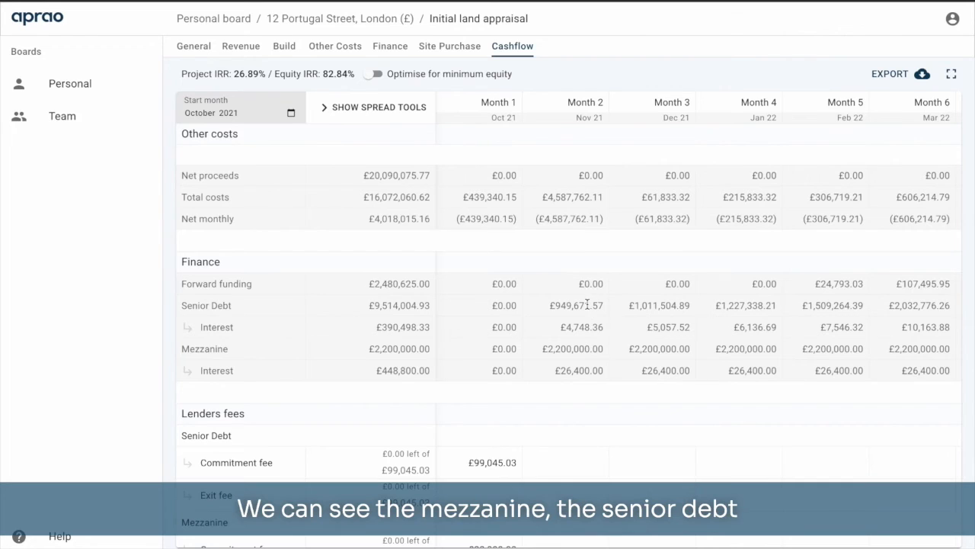
scroll(635, 340, right, 3)
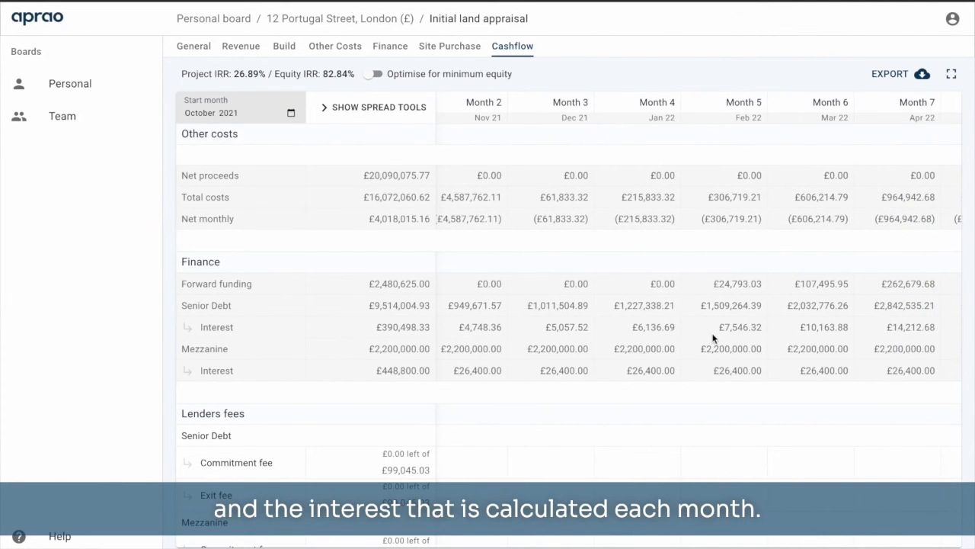
scroll(714, 337, right, 15)
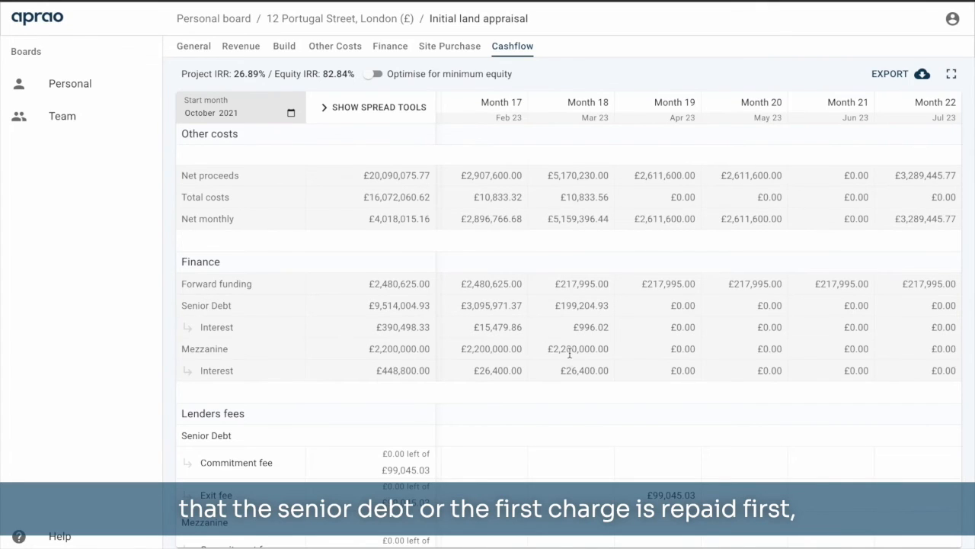
scroll(569, 352, down, 1)
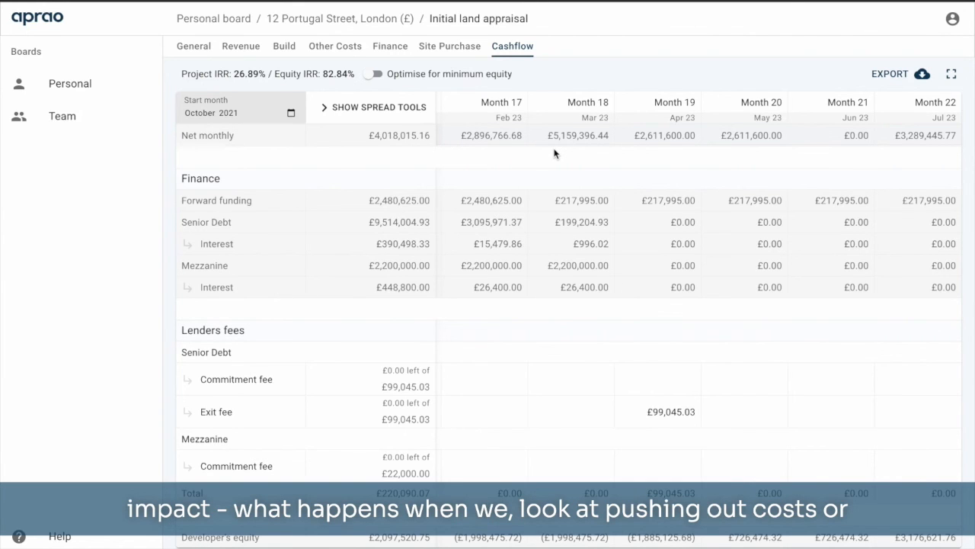
Step: Check the Senior Debt's cashflow-based interest calculation in the finance section, and return to the cashflow
scroll(554, 153, up, 15)
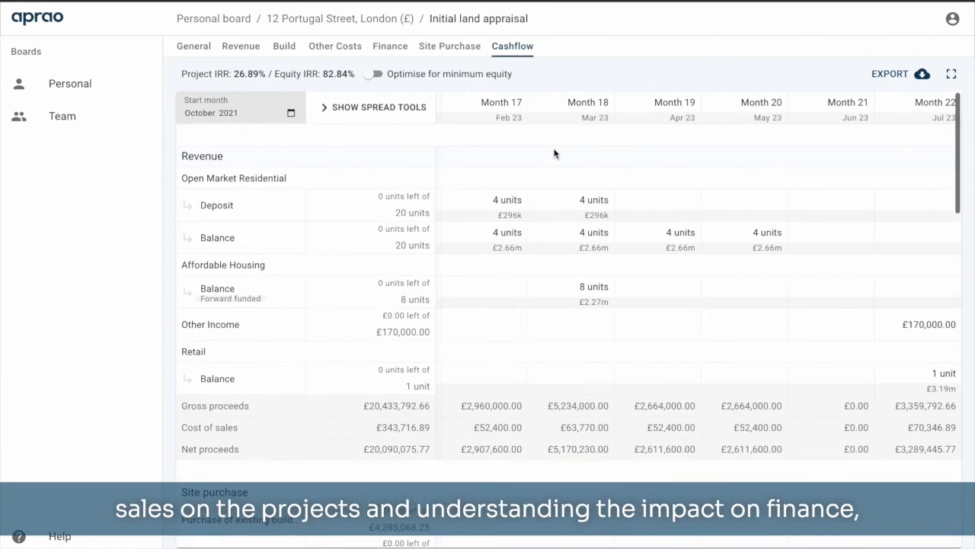
click(391, 46)
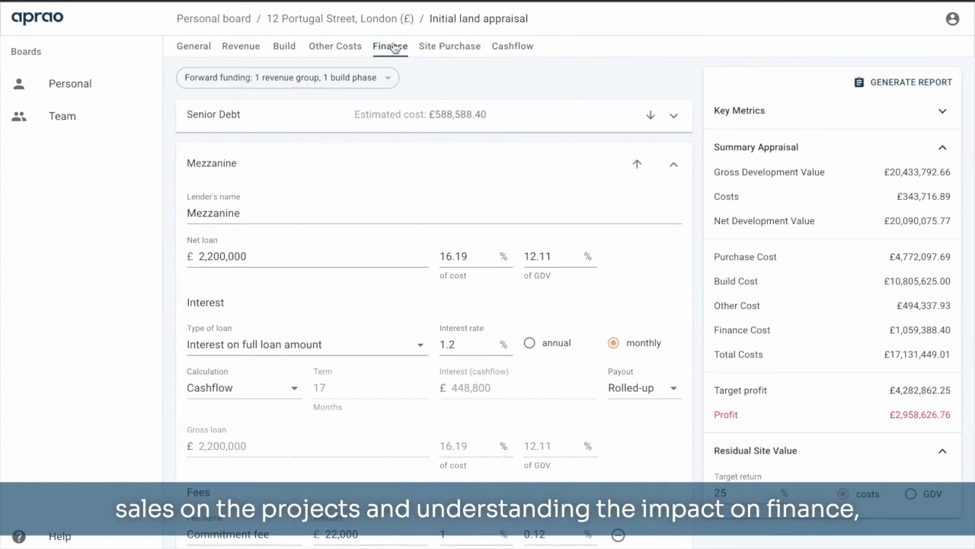
click(299, 113)
scroll(299, 472, down, 1)
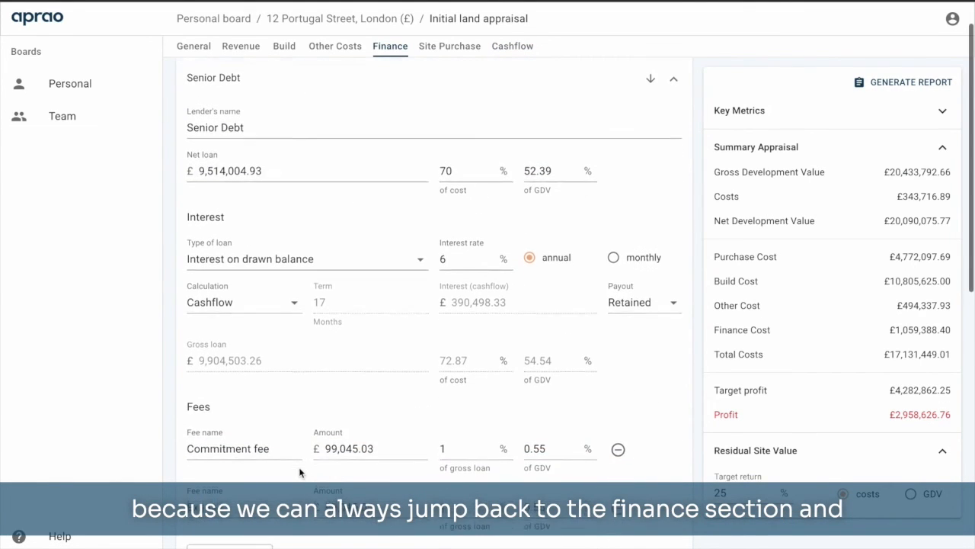
click(239, 301)
click(249, 304)
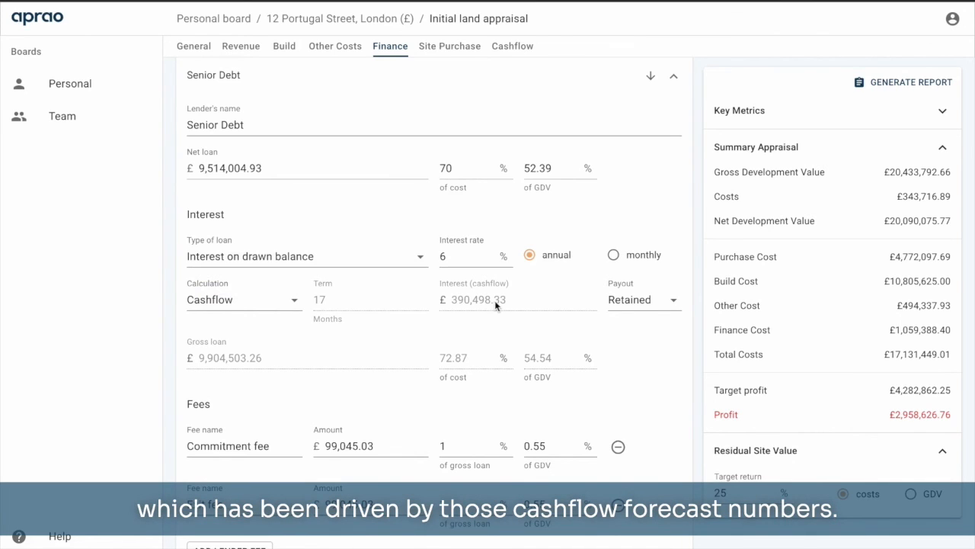
click(513, 49)
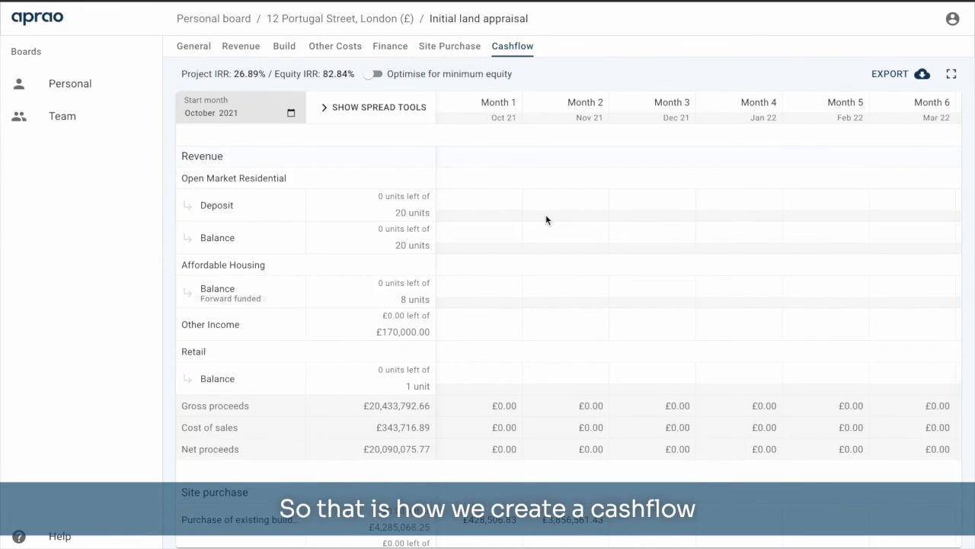